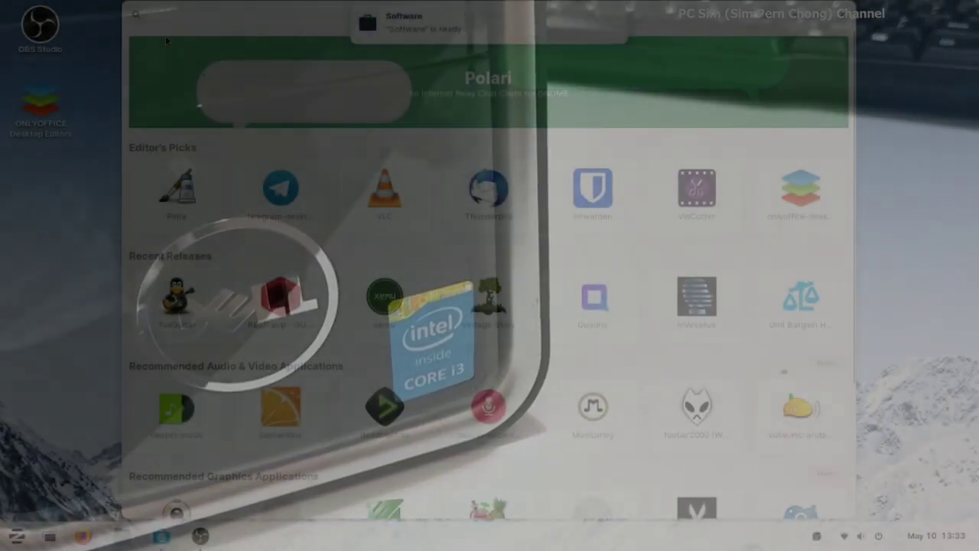
# Find the blender snap in Software and install it, authorising with the admin password.
pyautogui.write('blender')
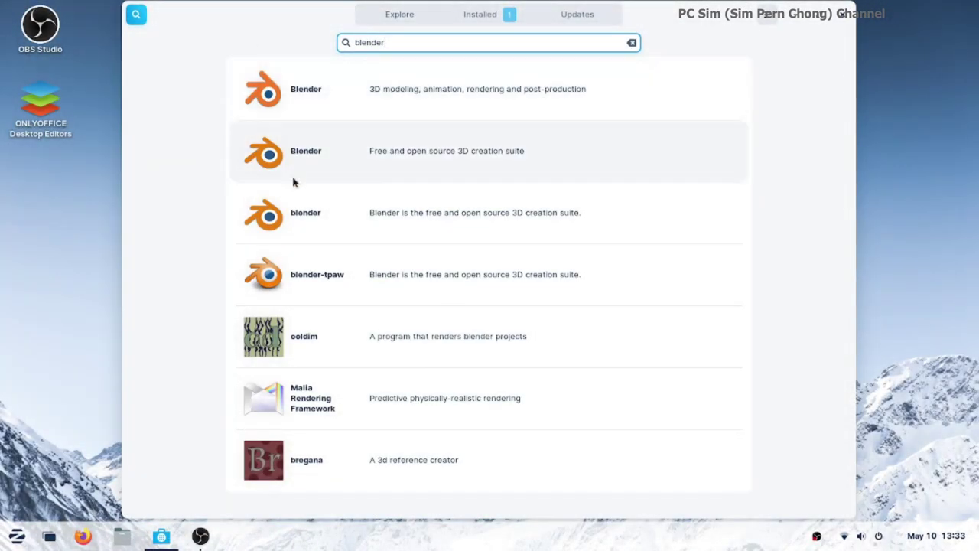
pyautogui.click(304, 221)
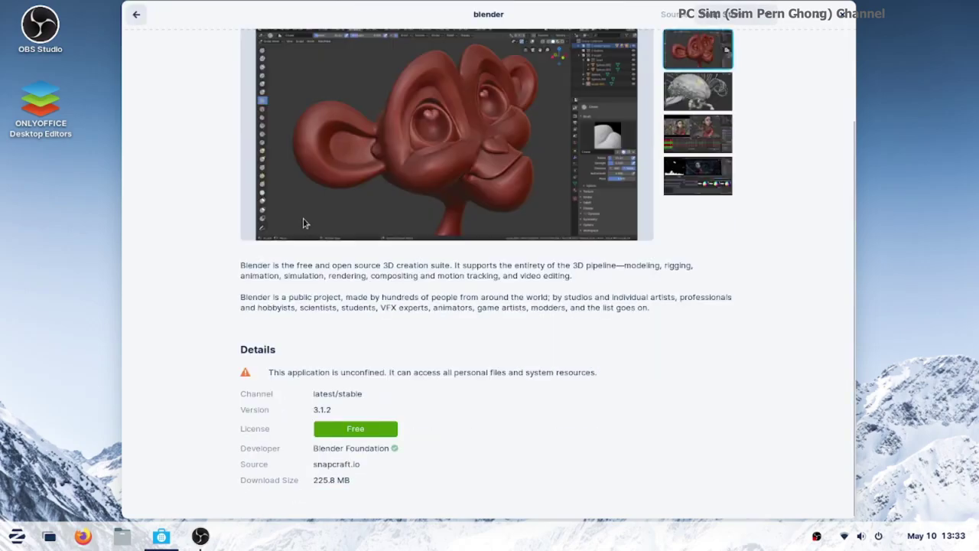
pyautogui.scroll(3, 263, 107)
pyautogui.click(263, 106)
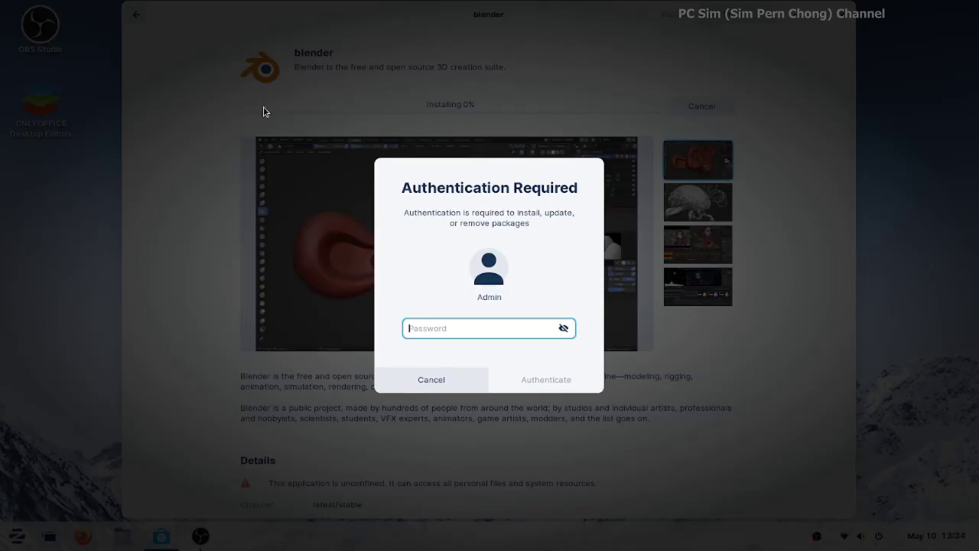
pyautogui.hotkey('ctrl', 'v')
pyautogui.click(559, 379)
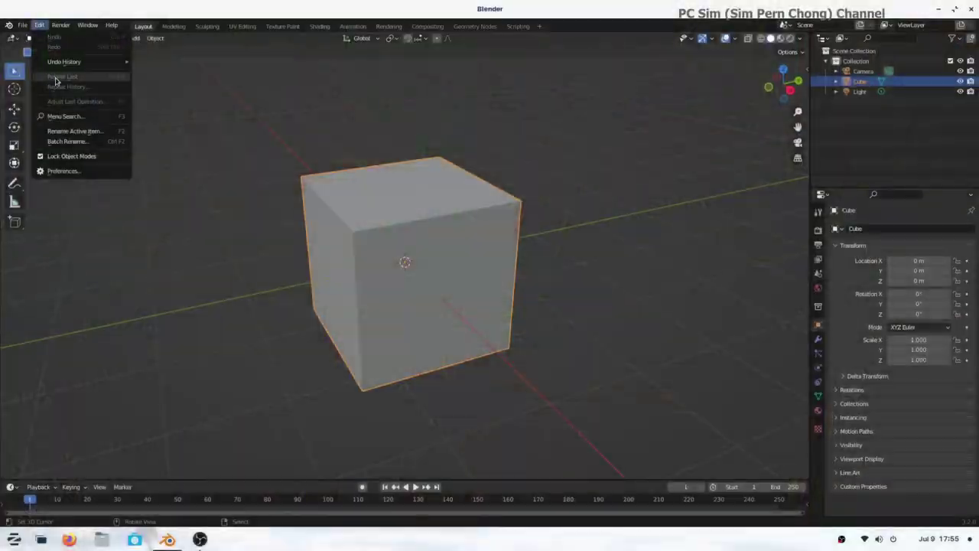
pyautogui.click(65, 170)
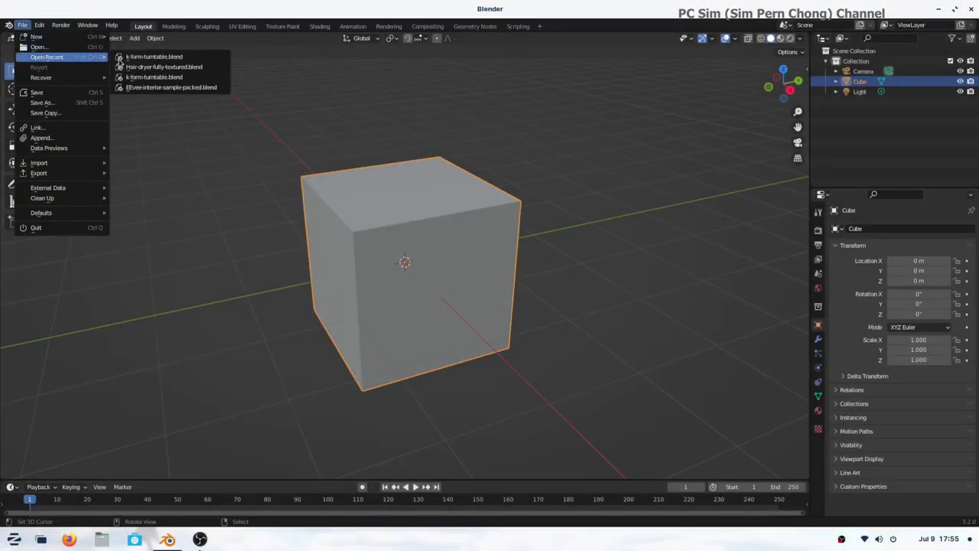
# Open the recent k-form-turntable.blend in the Layout workspace, viewed through its camera.
pyautogui.click(153, 56)
pyautogui.click(143, 26)
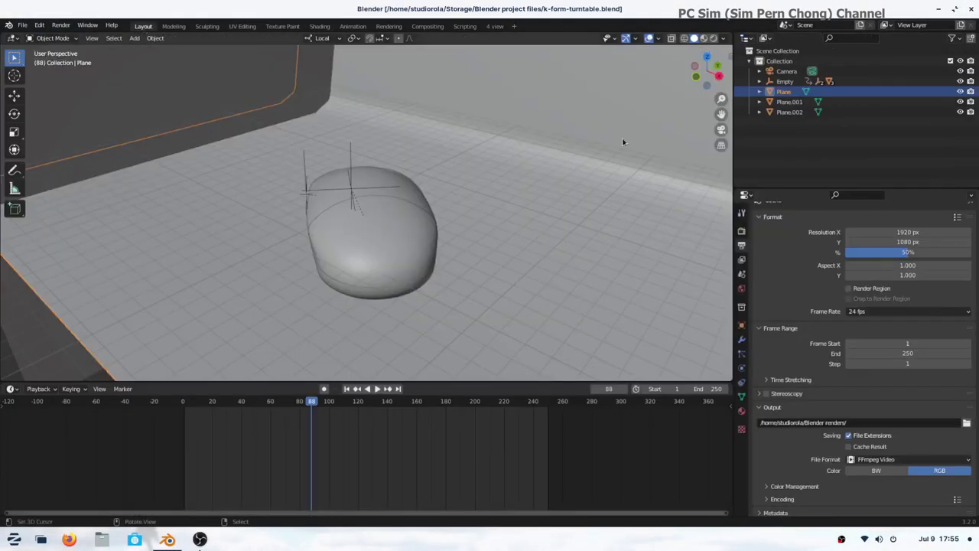
pyautogui.click(720, 129)
pyautogui.moveTo(417, 384); pyautogui.dragTo(417, 484)
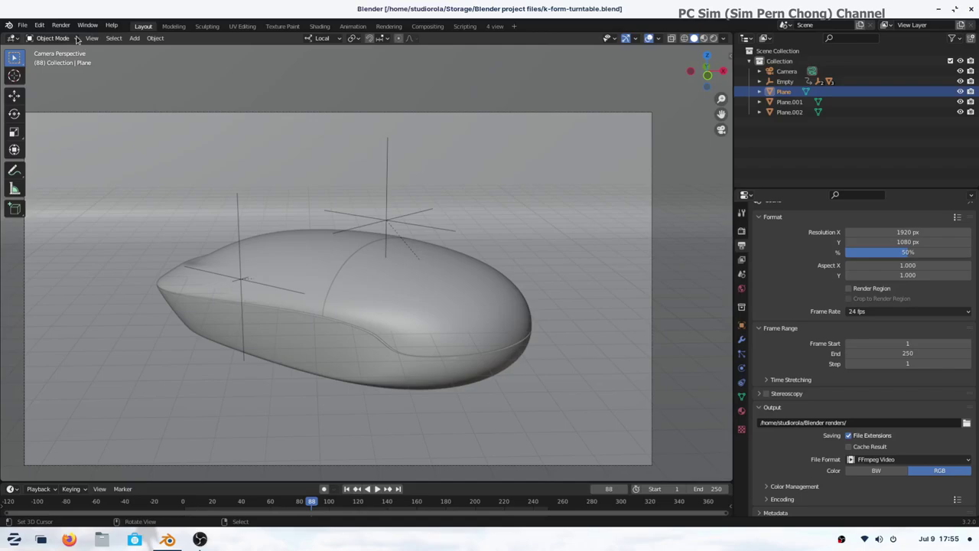
# Untick the NVIDIA P106-100 CUDA device in Preferences > System.
pyautogui.click(42, 25)
pyautogui.click(63, 171)
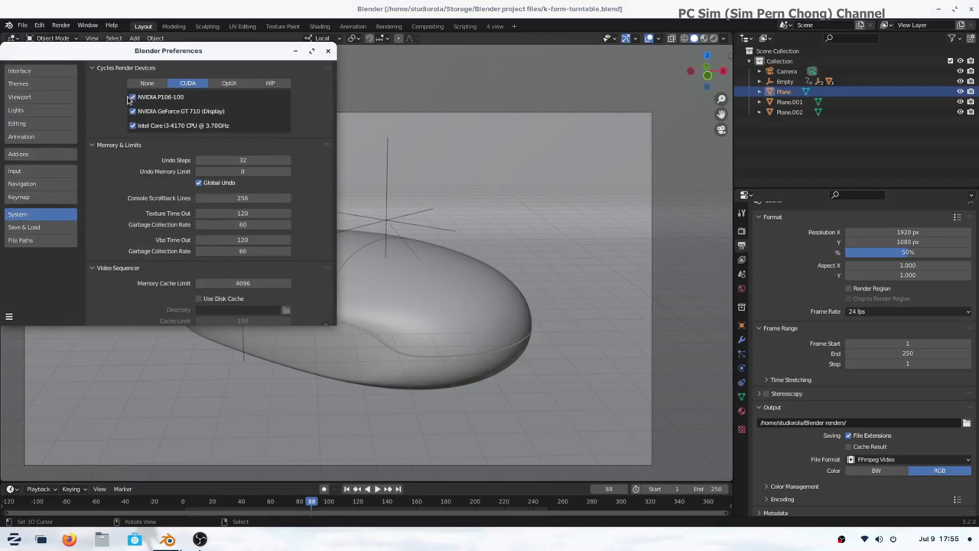
pyautogui.click(132, 97)
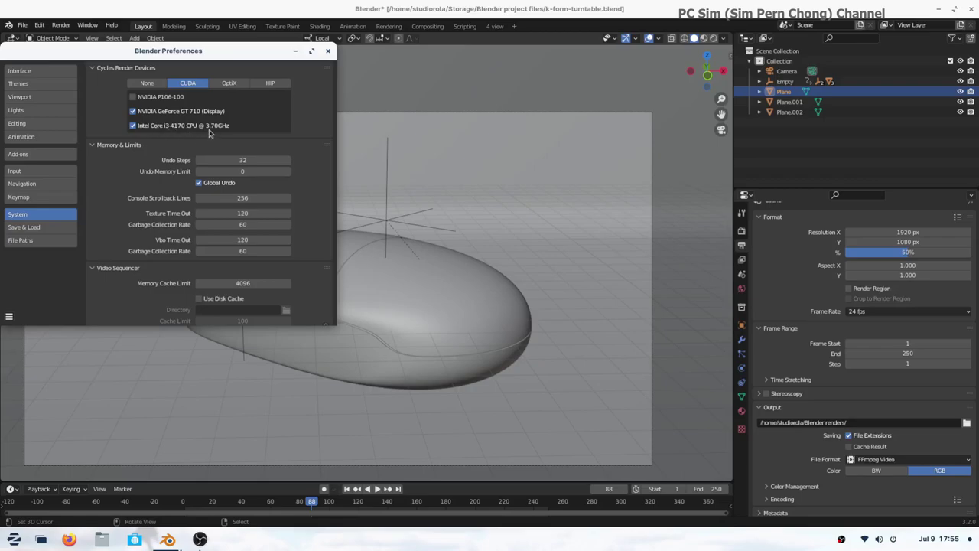
# Set the Cycles render device to GPU Compute.
pyautogui.click(326, 52)
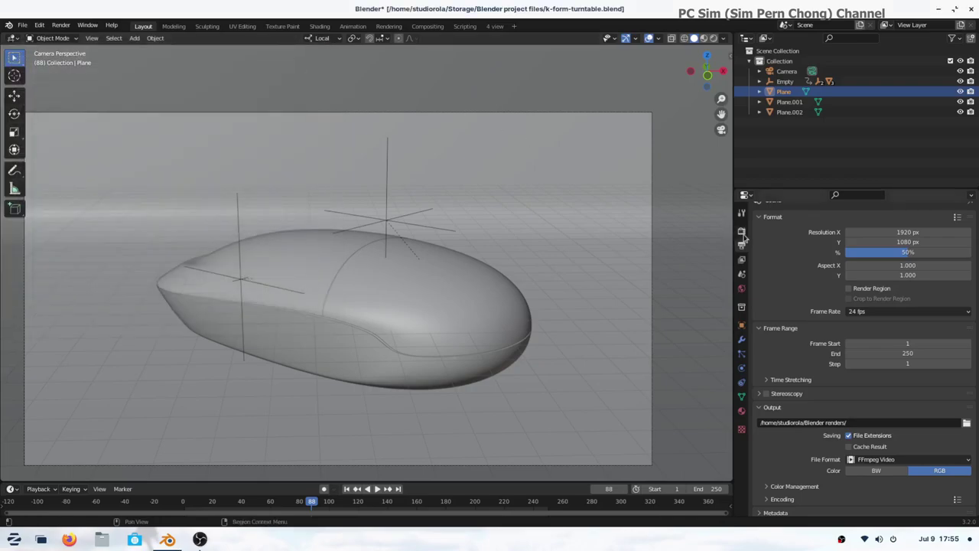
pyautogui.click(741, 230)
pyautogui.click(875, 244)
pyautogui.click(867, 267)
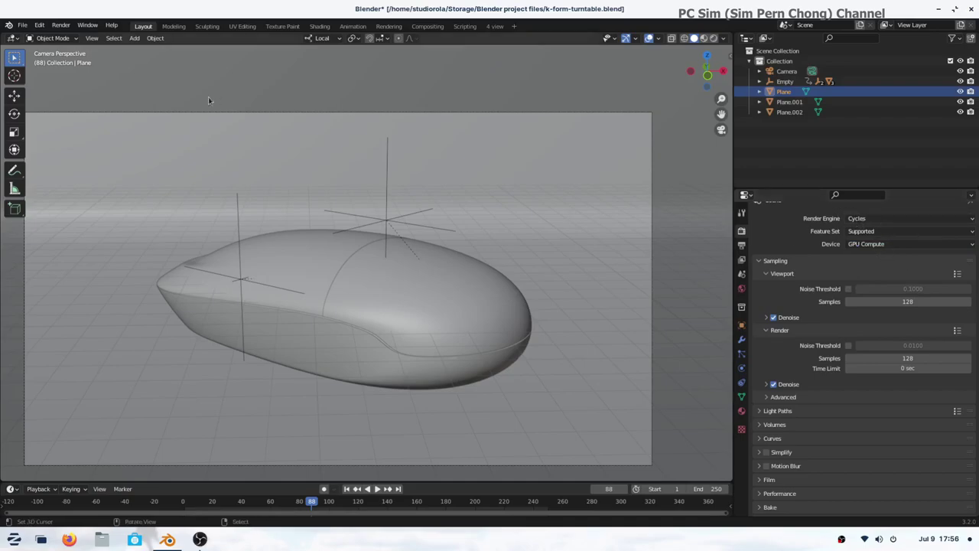
# Render the current frame, which completes in 01:50.10.
pyautogui.click(61, 25)
pyautogui.click(69, 38)
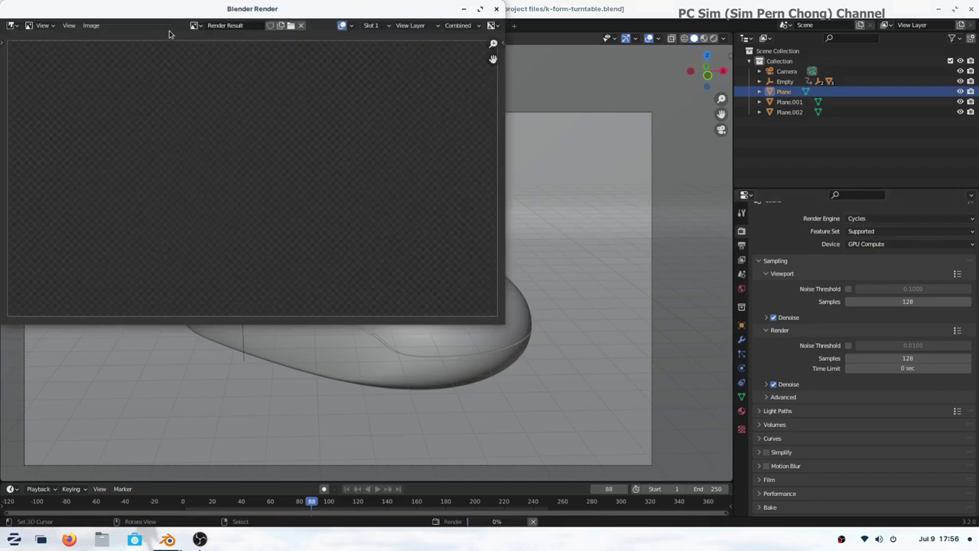
pyautogui.moveTo(263, 62); pyautogui.dragTo(270, 74)
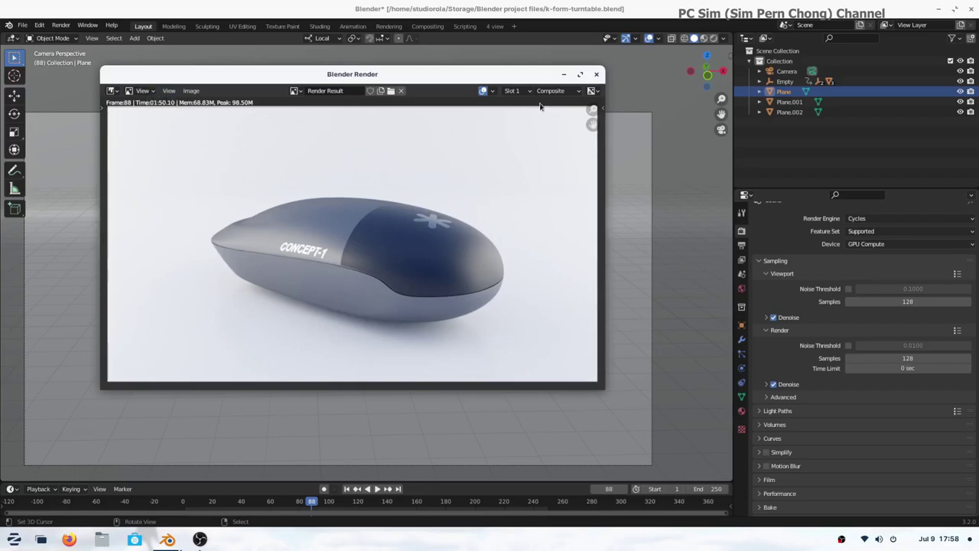
# Close the finished render and tick the NVIDIA P106-100 under CUDA in Preferences > System.
pyautogui.click(596, 75)
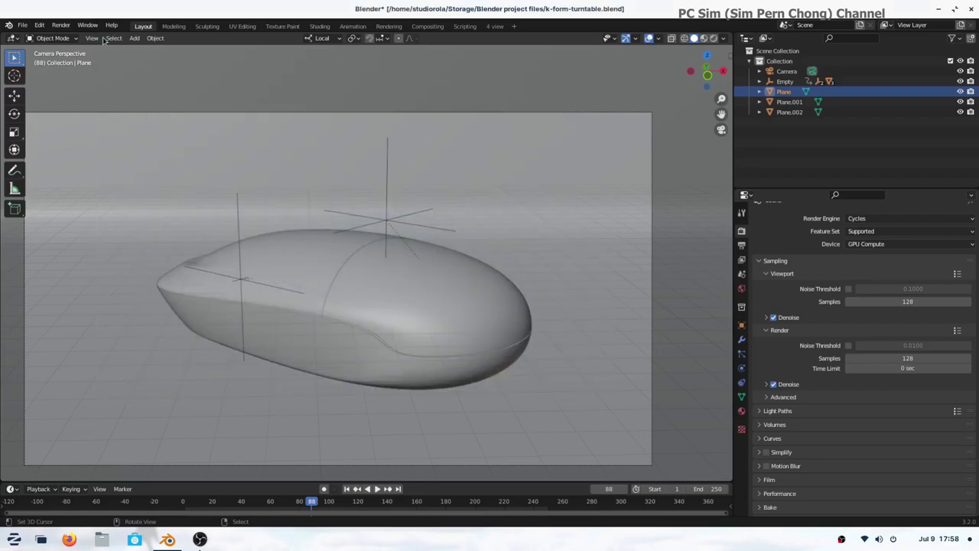
pyautogui.click(39, 25)
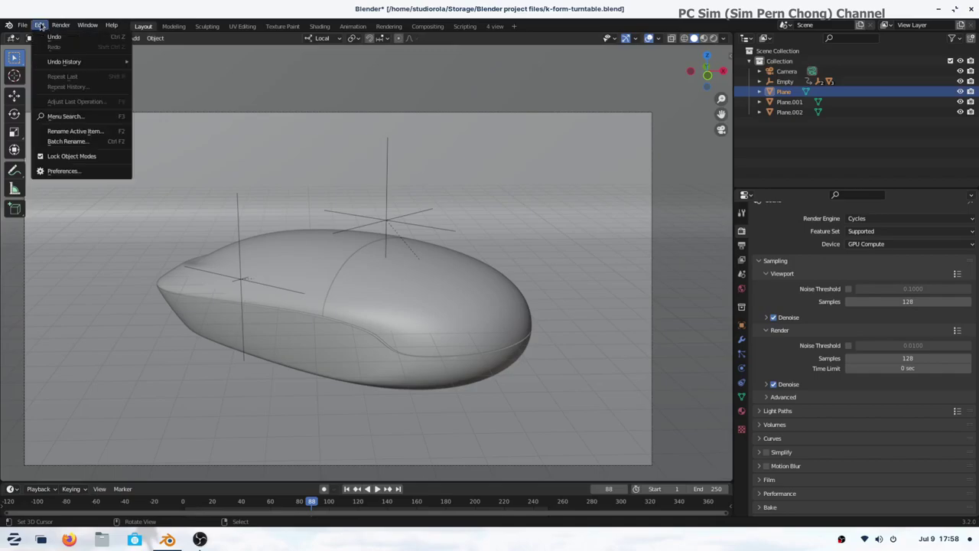
pyautogui.click(73, 172)
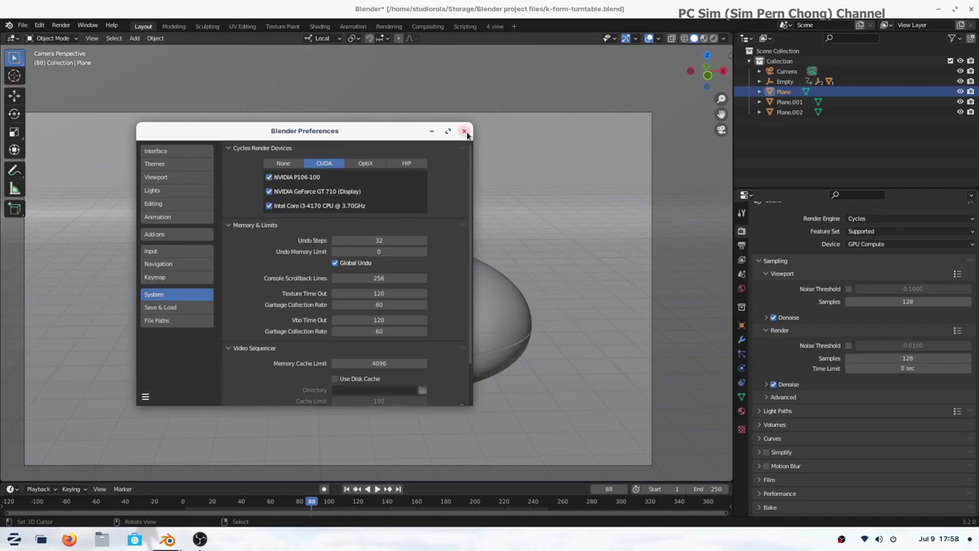
pyautogui.click(465, 131)
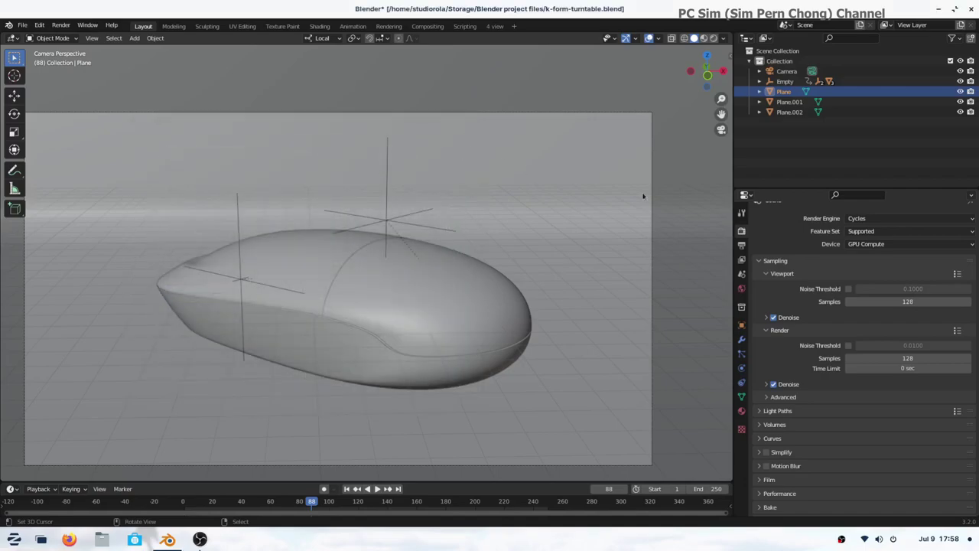
# Render the frame again with the P106 enabled, centring the render window.
pyautogui.click(61, 27)
pyautogui.click(70, 42)
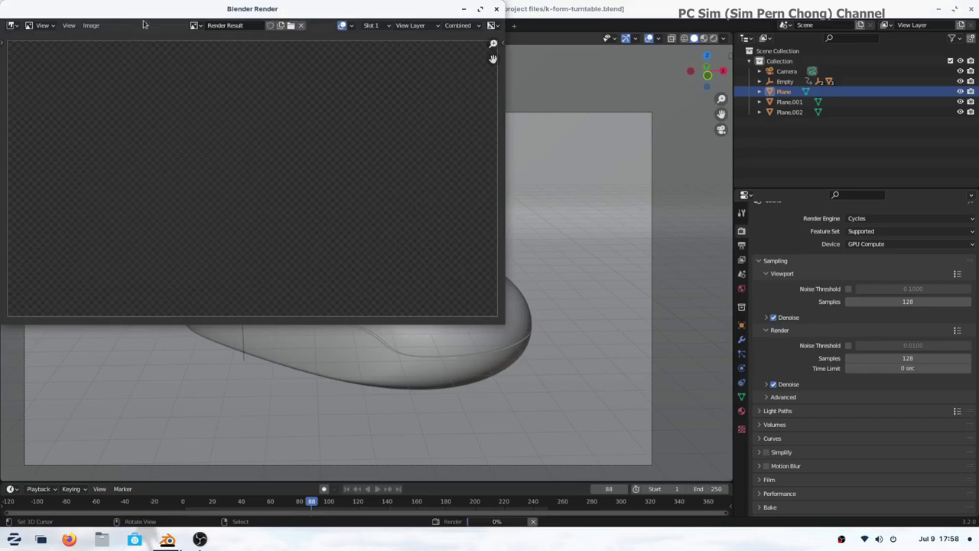
pyautogui.moveTo(149, 16); pyautogui.dragTo(253, 95)
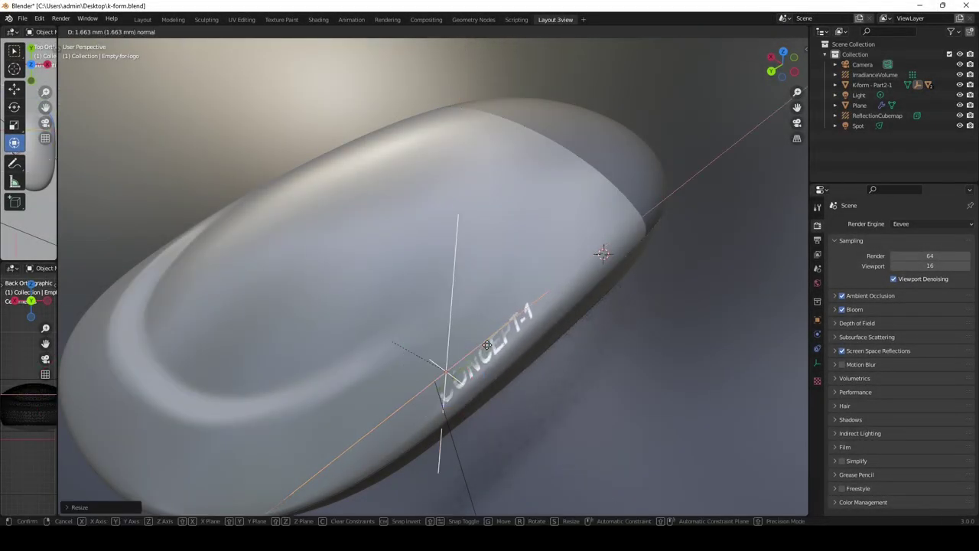
# Confirm the CONCEPT-1 logo's new size, then orbit and zoom around it.
pyautogui.click(596, 358)
pyautogui.moveTo(596, 358); pyautogui.dragTo(494, 286, button='middle')
pyautogui.scroll(4, 555, 281)
pyautogui.moveTo(555, 287); pyautogui.dragTo(652, 339, button='middle')
pyautogui.scroll(-4, 589, 298)
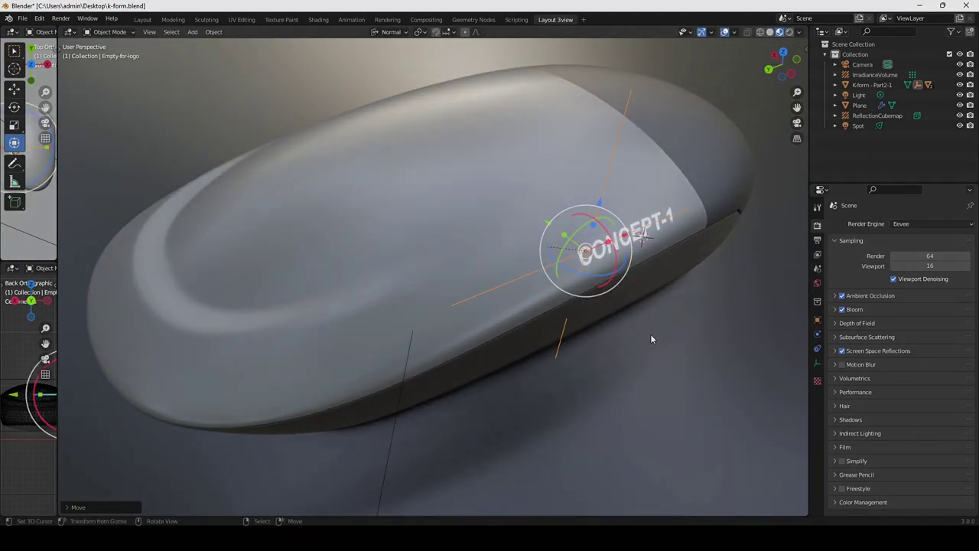